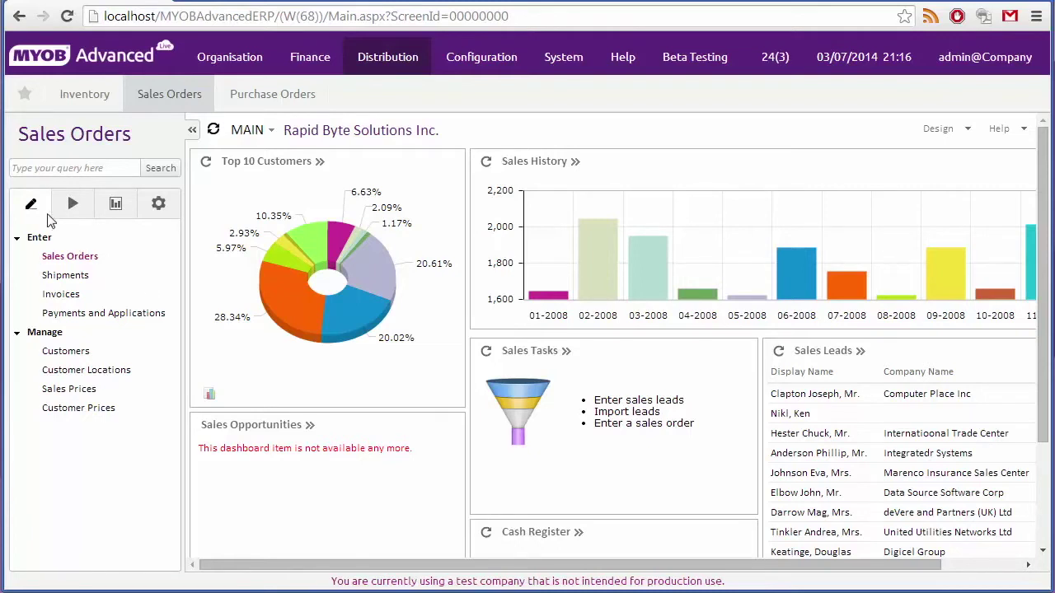
Step: Start a new sales order for customer ABCSTUDIOS at location MAIN and add a first line
click(61, 260)
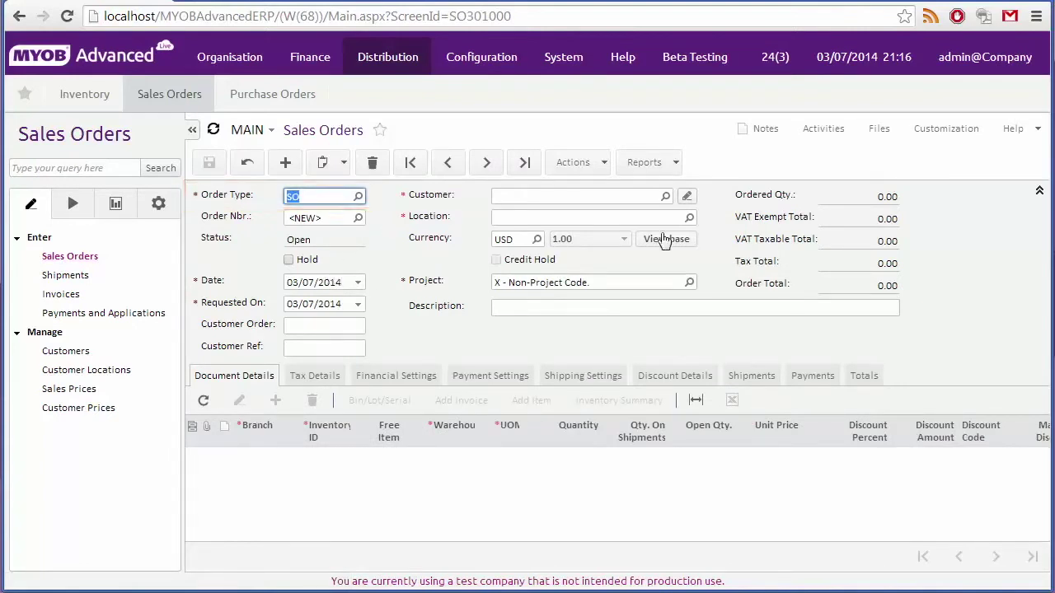
click(664, 196)
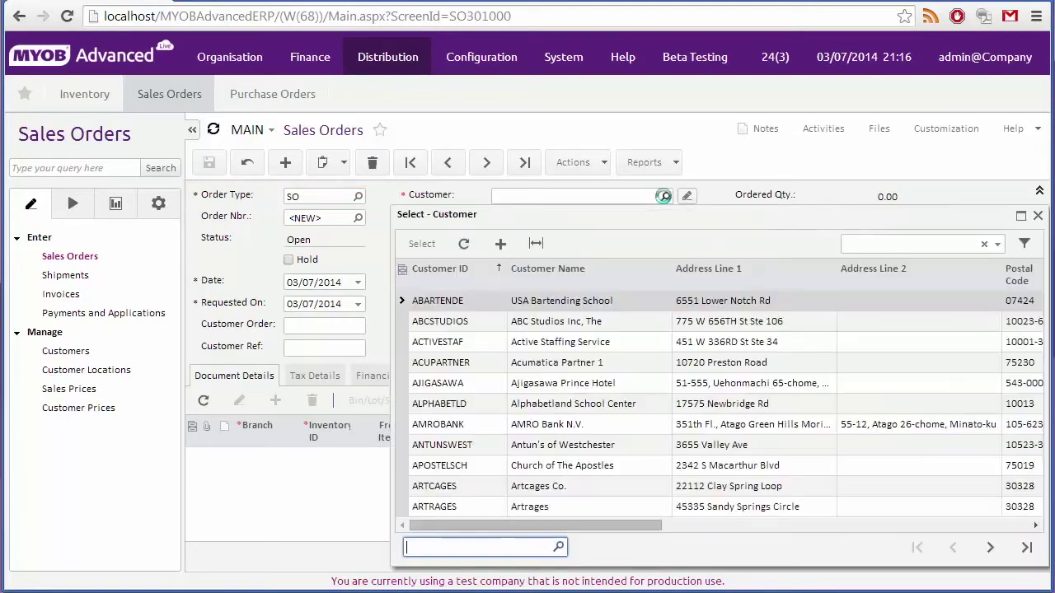
double_click(540, 324)
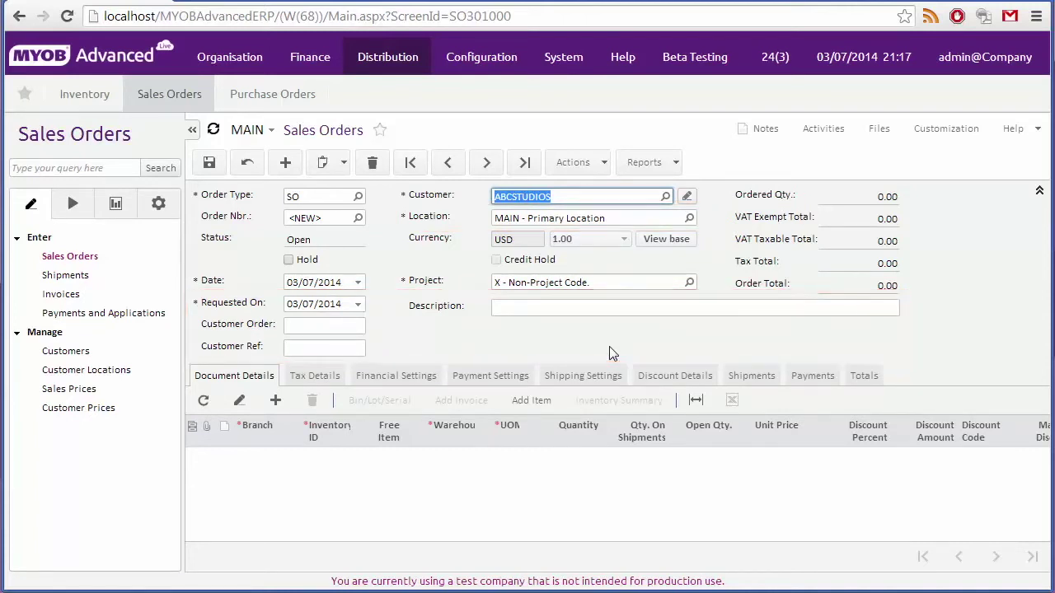
click(275, 401)
Step: Put item 301CMPST01 at 120.00 on the order line and set its quantity to 2
click(363, 461)
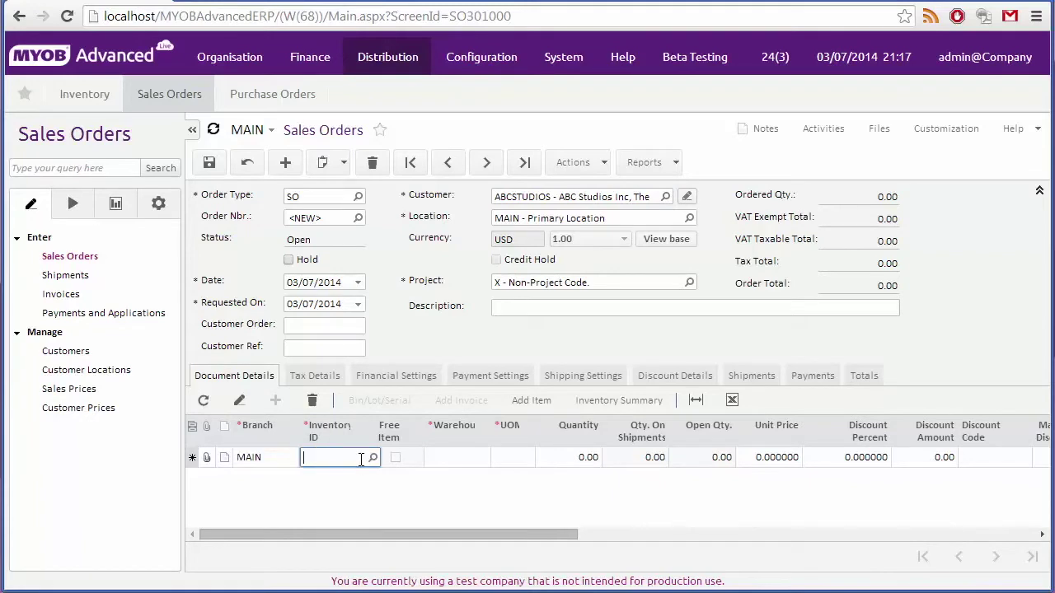
click(373, 458)
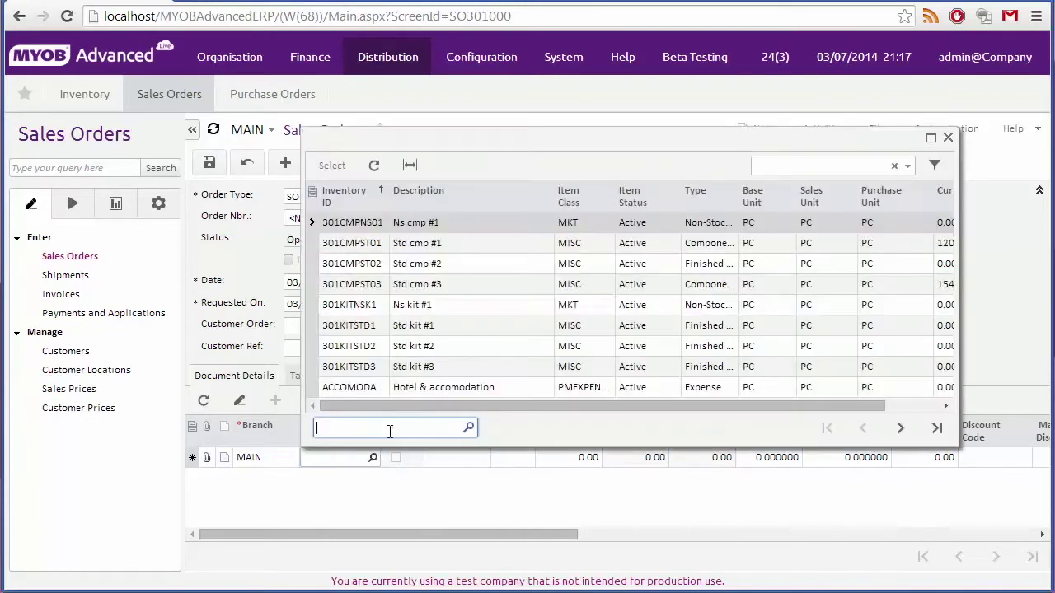
click(458, 245)
double_click(458, 243)
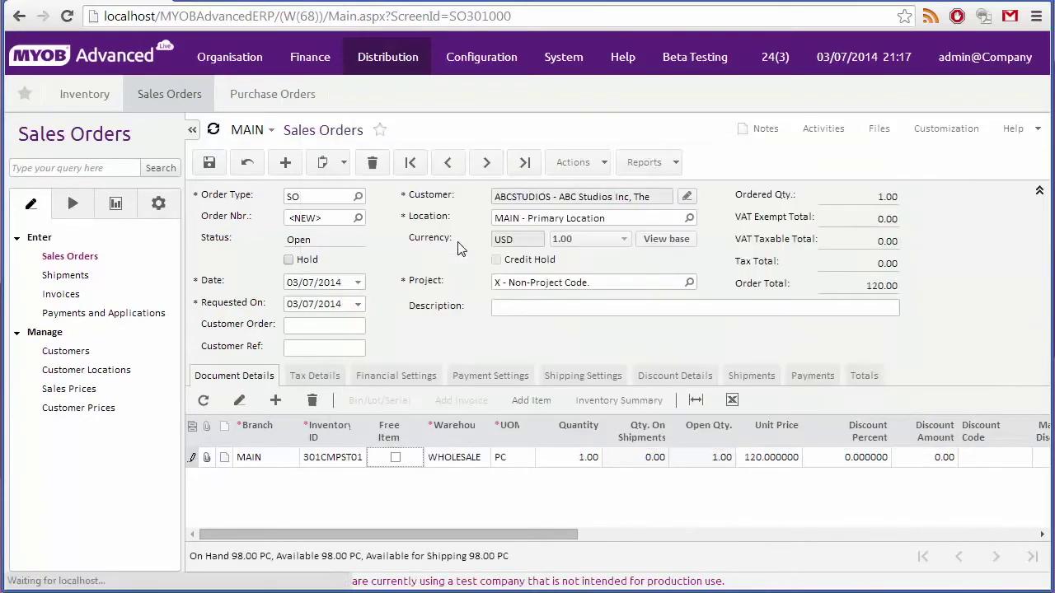
click(588, 459)
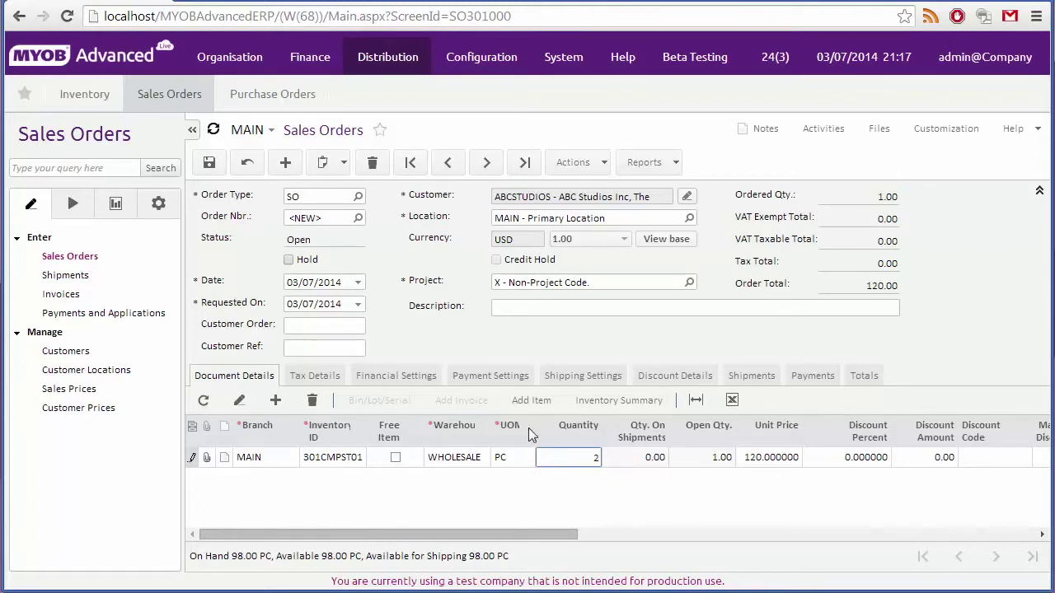
Step: Add 2 of 301CMPST01 and 3 of 301CMPST03 to the order, bringing the total to 942.00
click(531, 401)
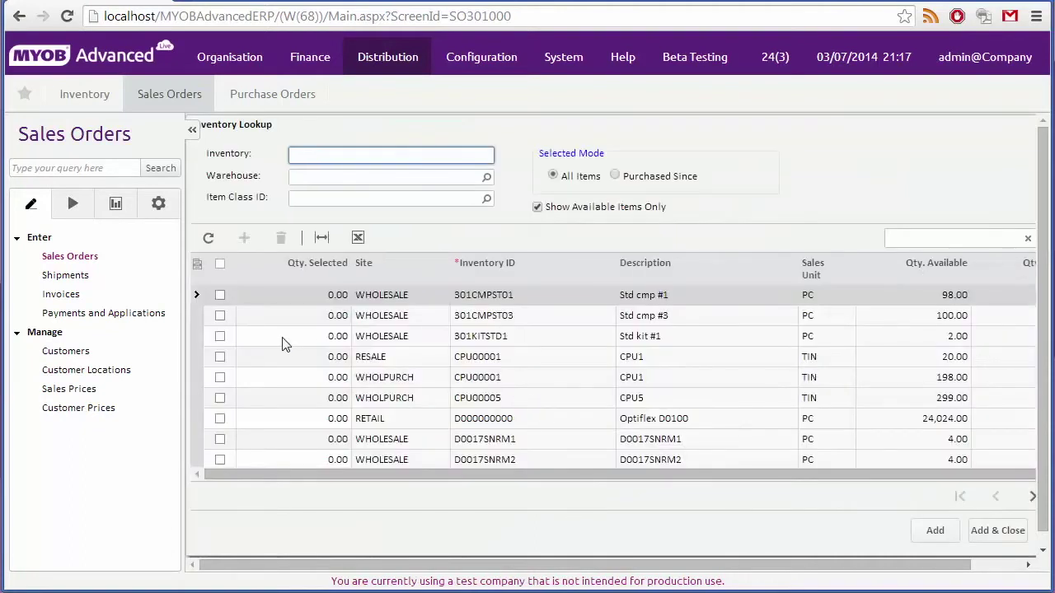
click(220, 295)
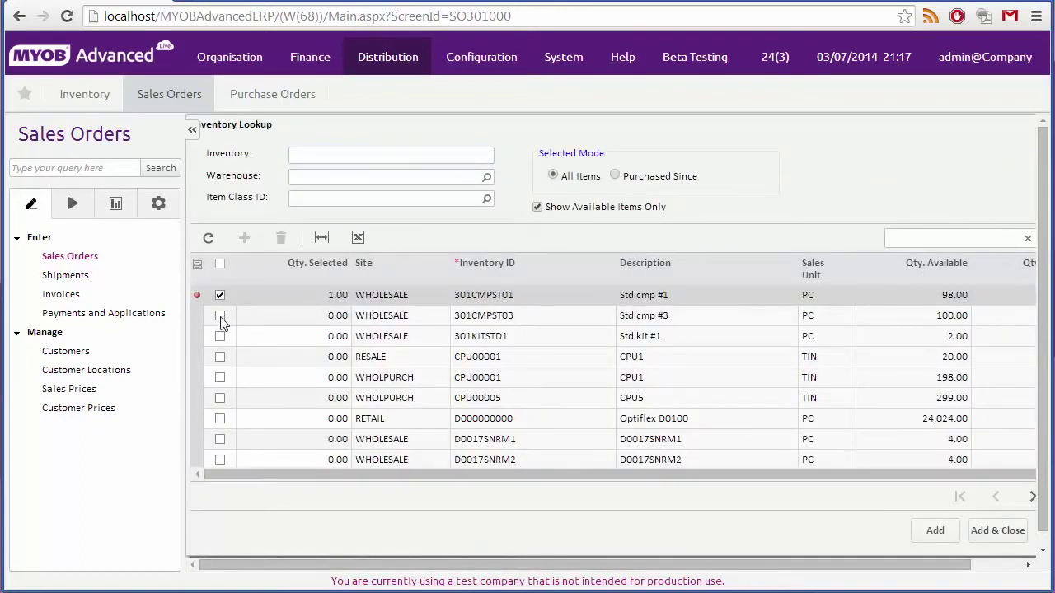
click(220, 315)
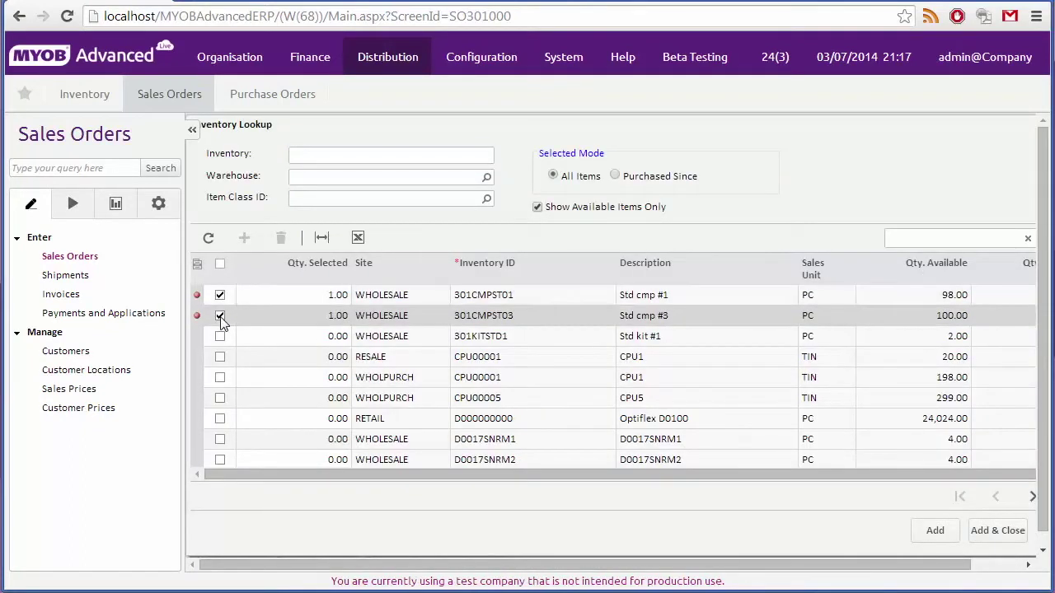
click(341, 303)
click(336, 302)
text(2)
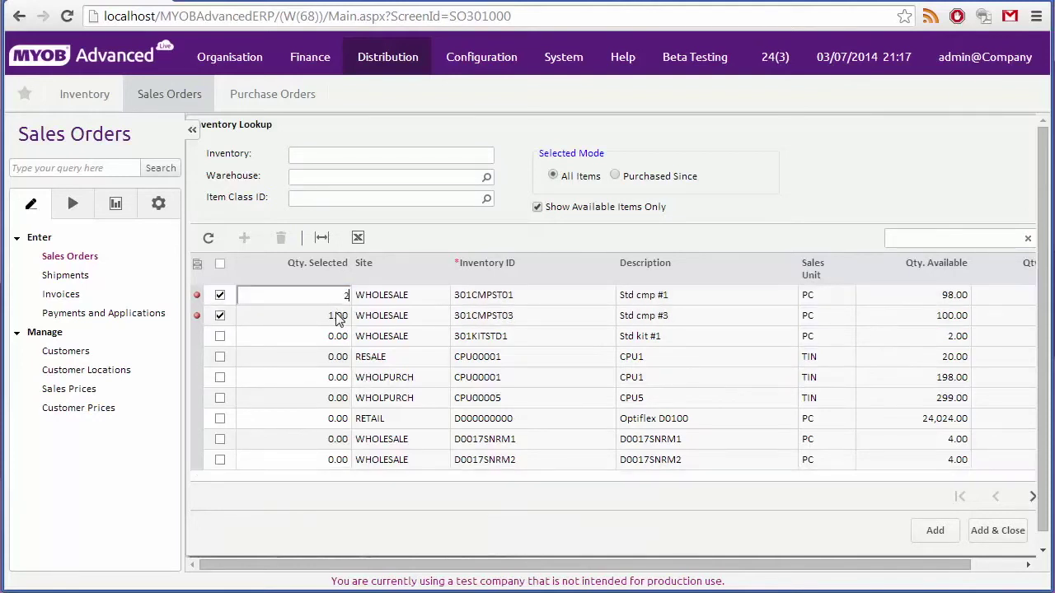
click(338, 316)
text(3)
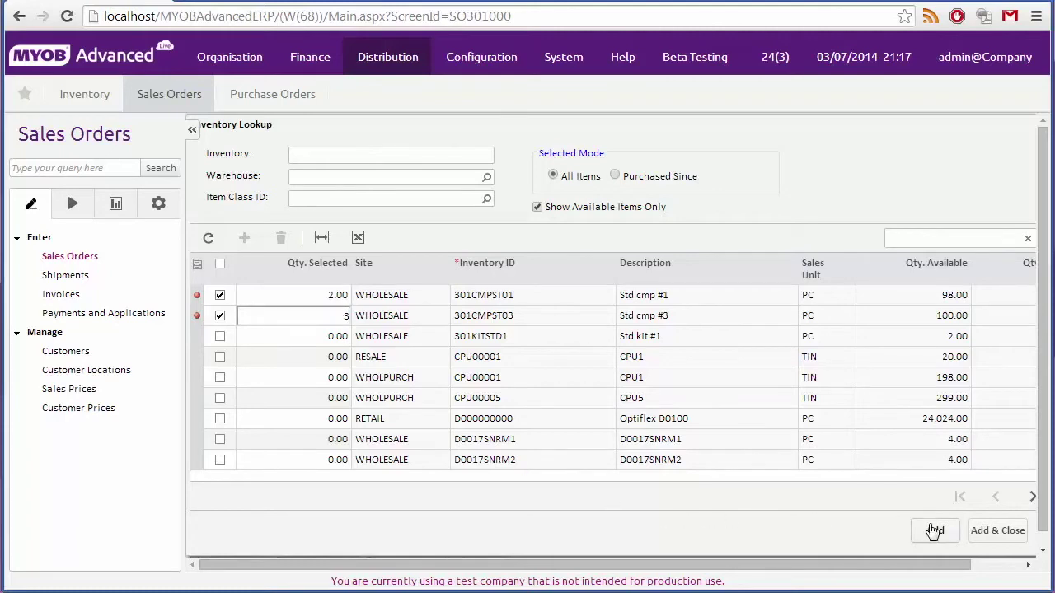
click(1007, 538)
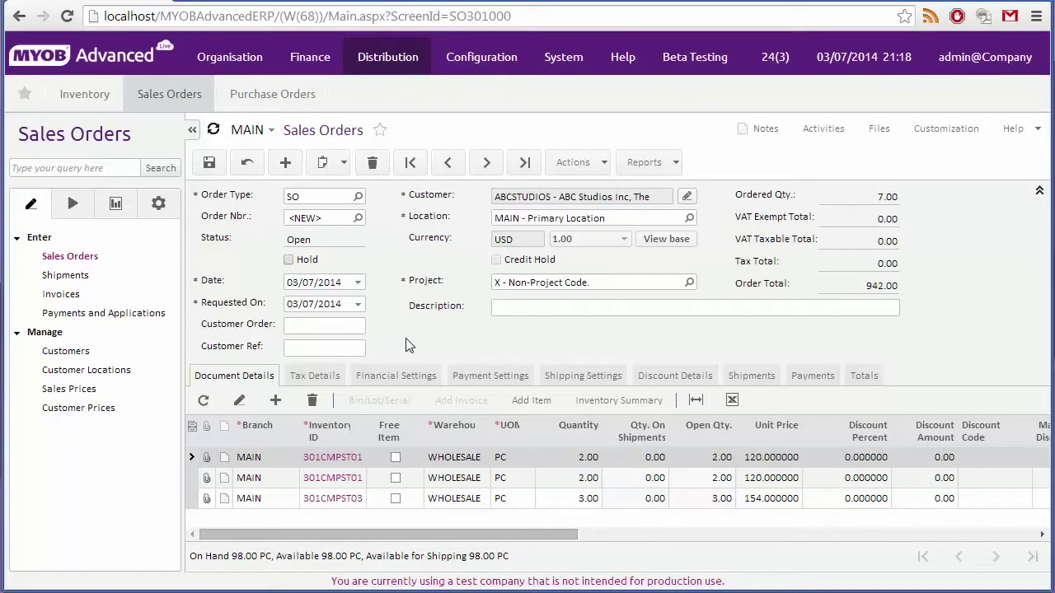
Step: Save the Open 942.00 order and review its Reports and Actions menus
click(211, 162)
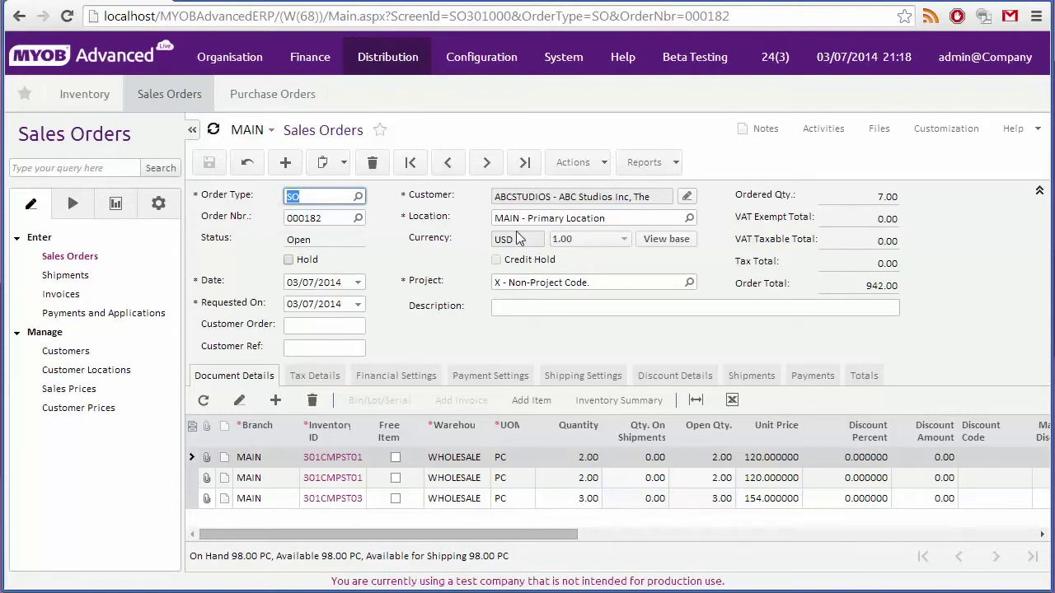
click(674, 164)
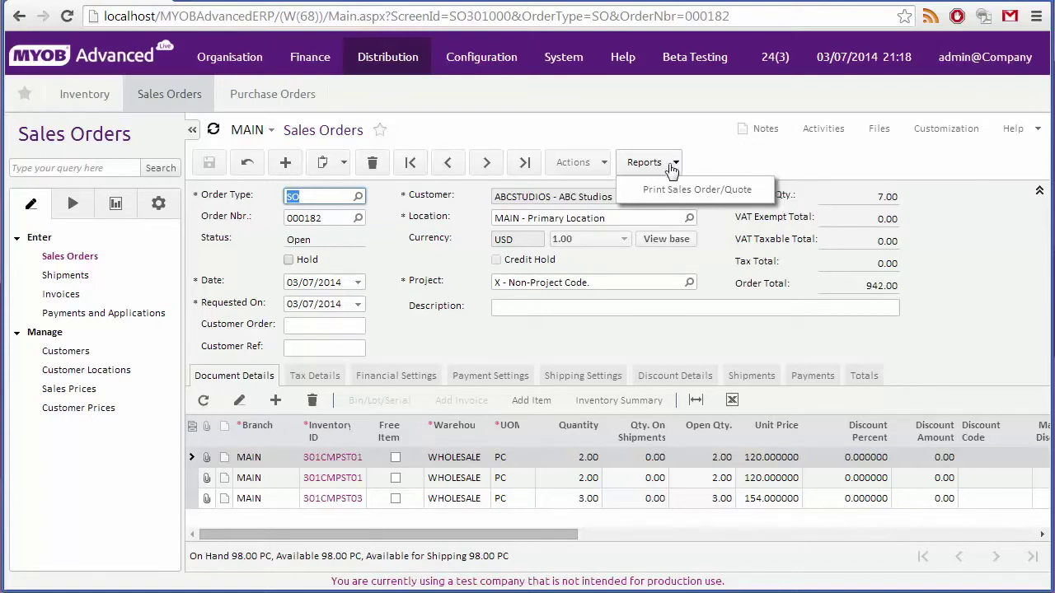
click(606, 167)
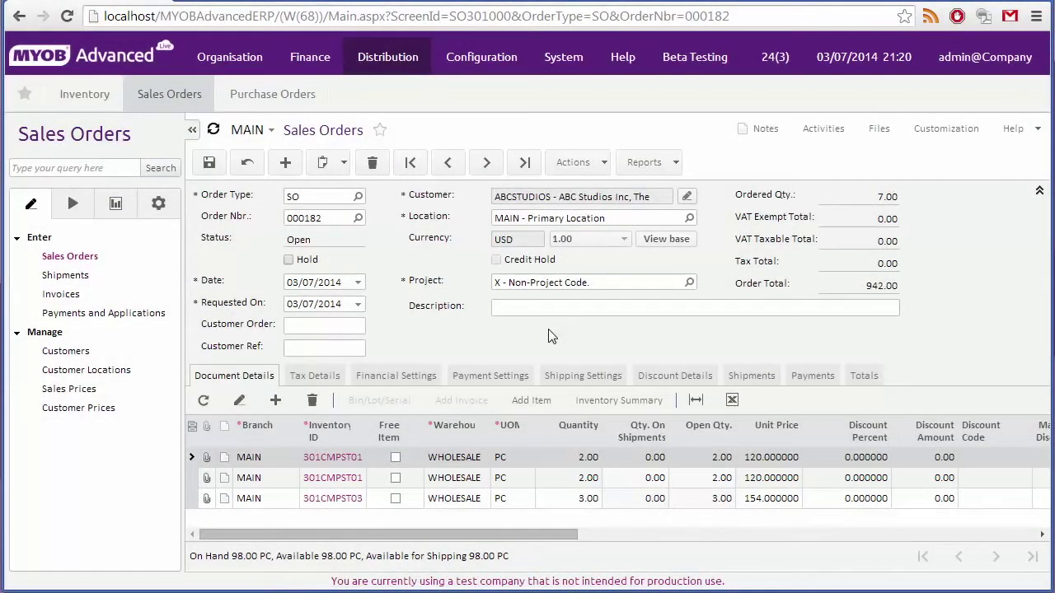
Step: Create shipment 000199 from order 000182, accepting the shipment date and WHOLESALE warehouse
click(603, 164)
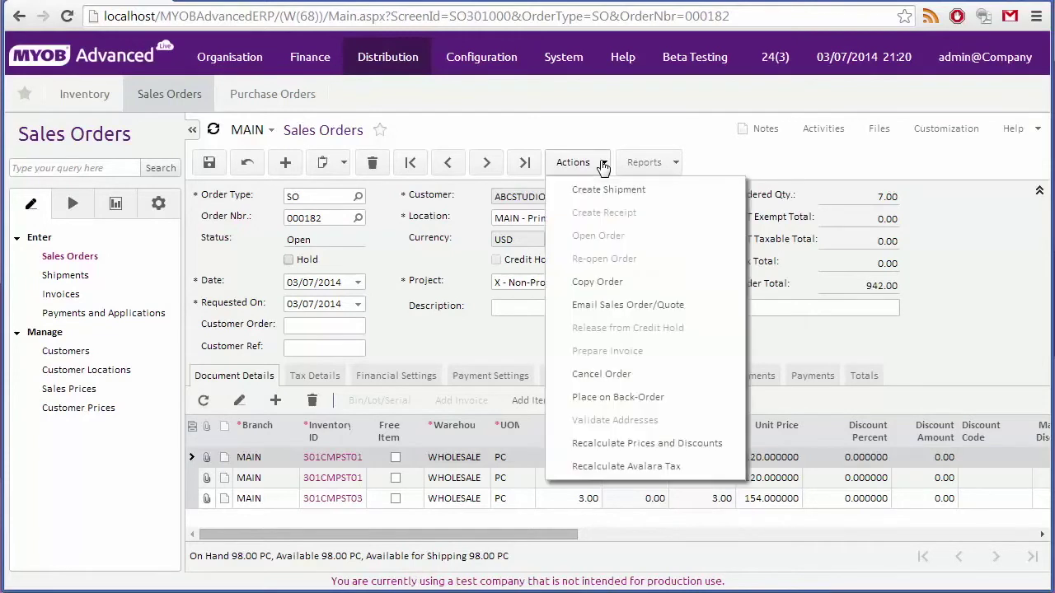
click(604, 190)
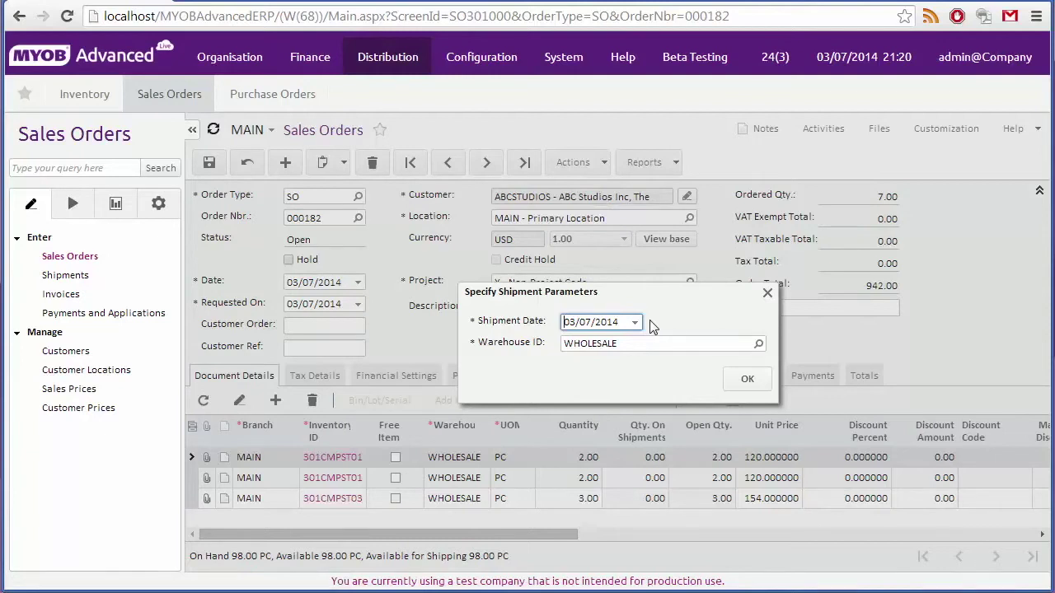
click(748, 384)
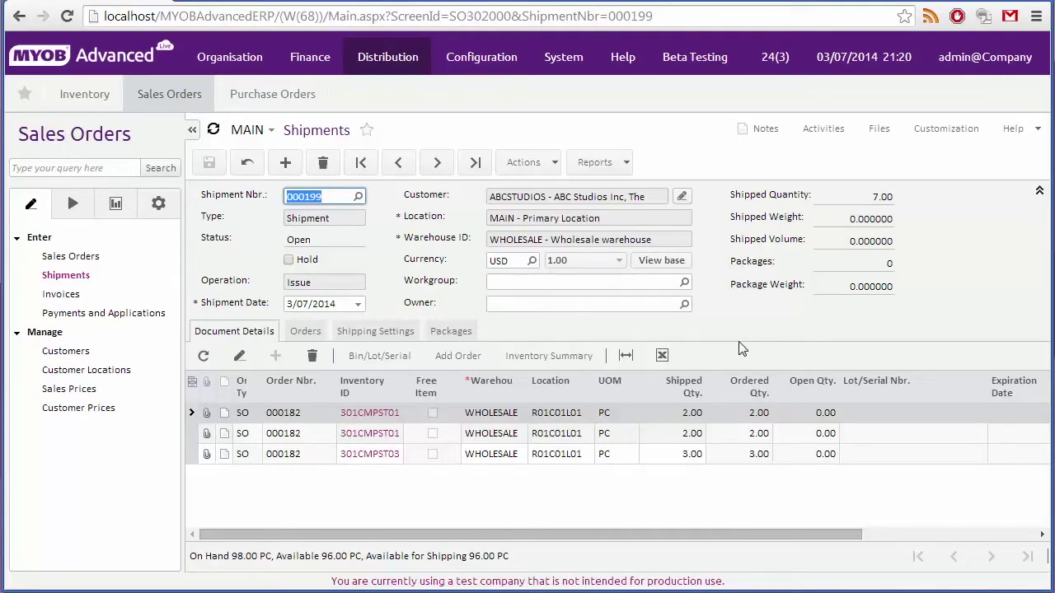
Step: Check the Print Pick List report, confirm shipment 000199, and prepare its invoice
click(622, 162)
click(551, 164)
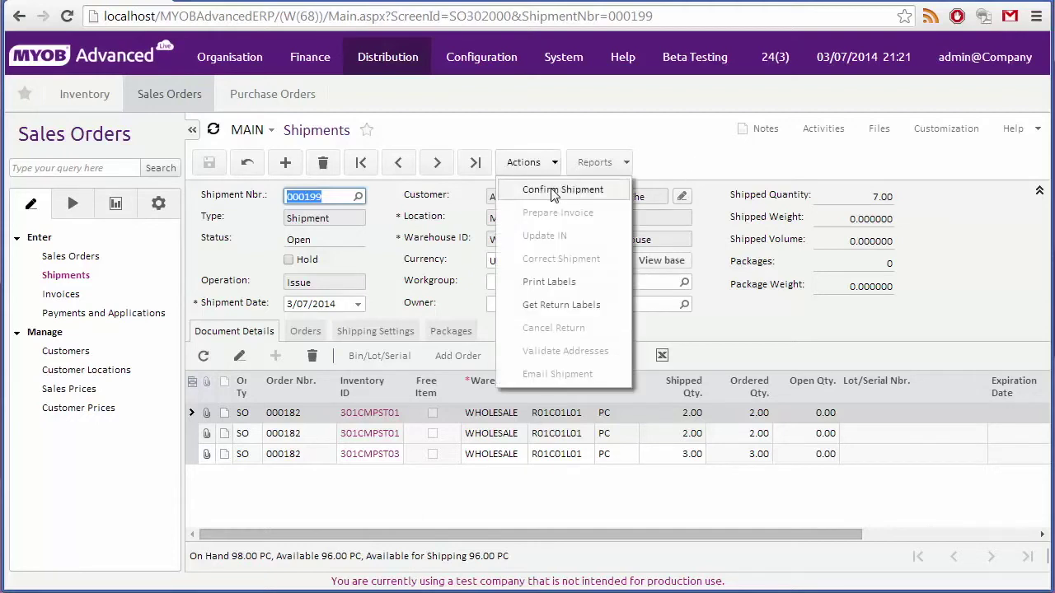
click(552, 190)
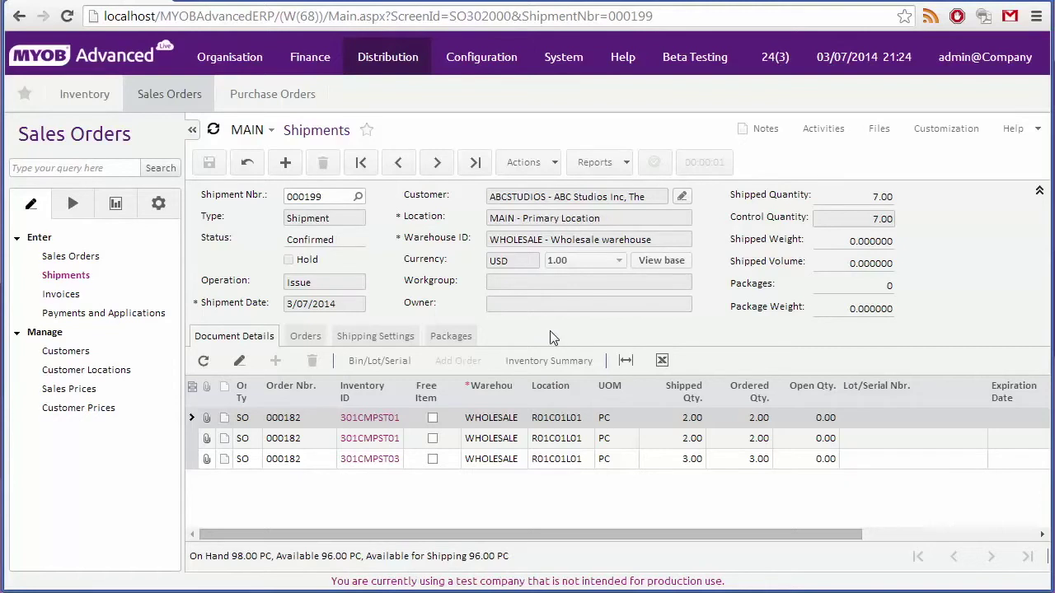
click(554, 164)
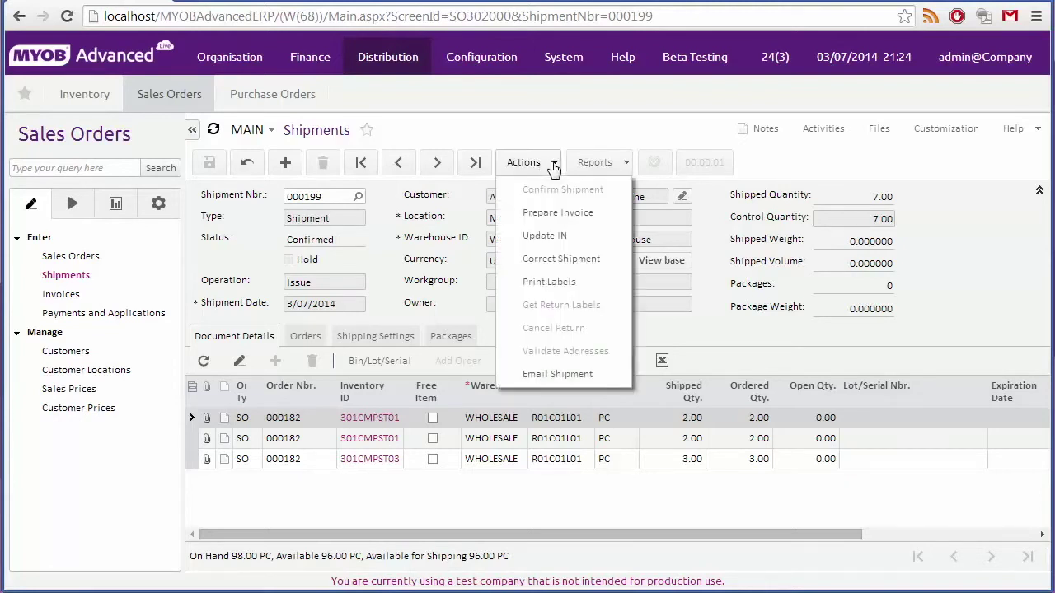
click(544, 216)
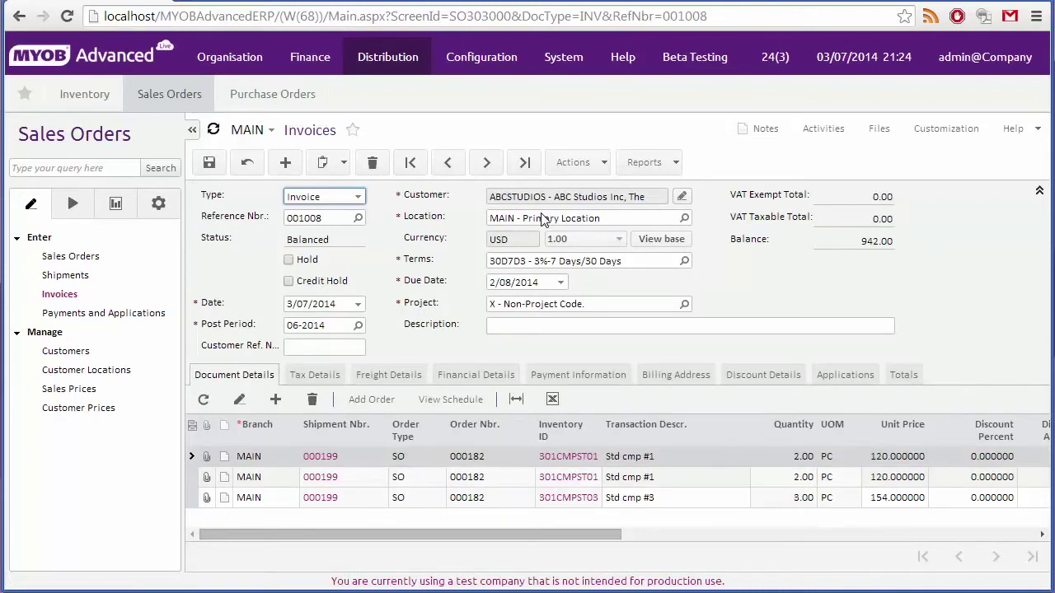
Step: Review invoice 001008's Reports menu and its Actions, including Email Invoice and Release
click(676, 165)
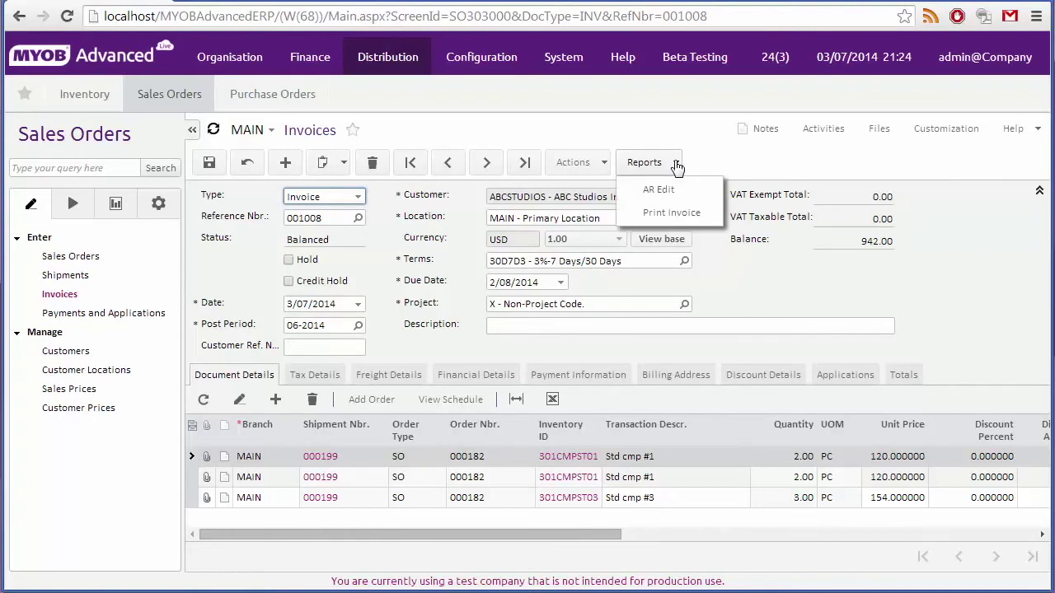
click(600, 165)
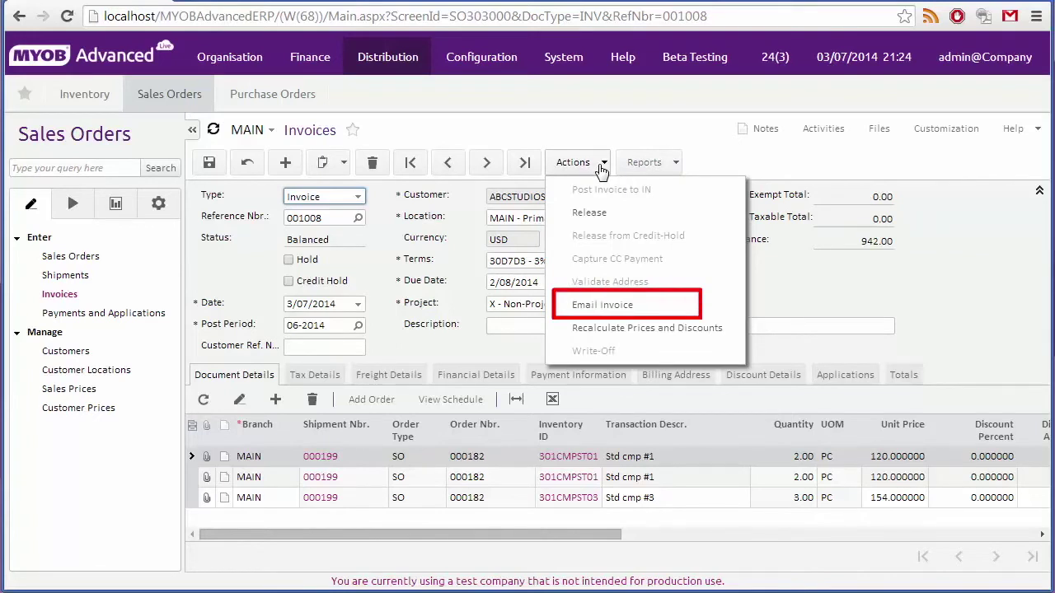
click(604, 146)
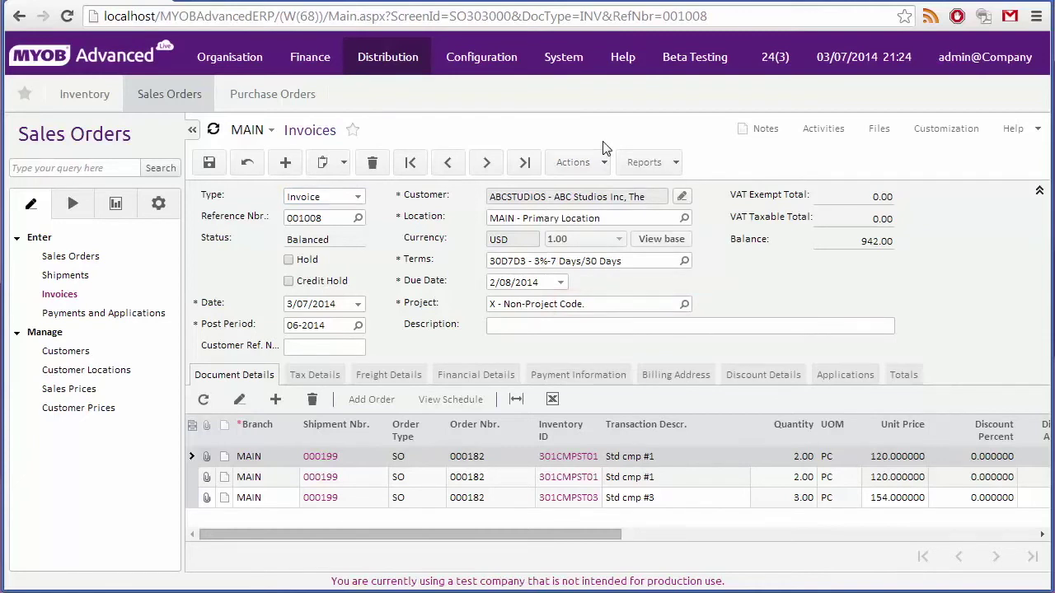
click(603, 165)
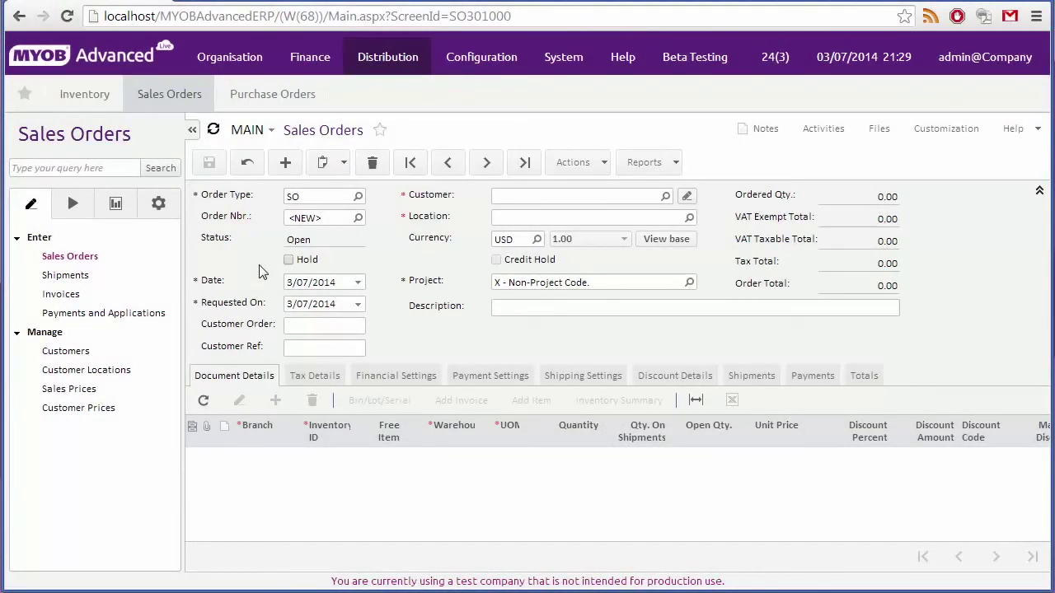
Step: Set Process Orders' bulk action to Create Shipment, then move to Process Shipments
click(73, 208)
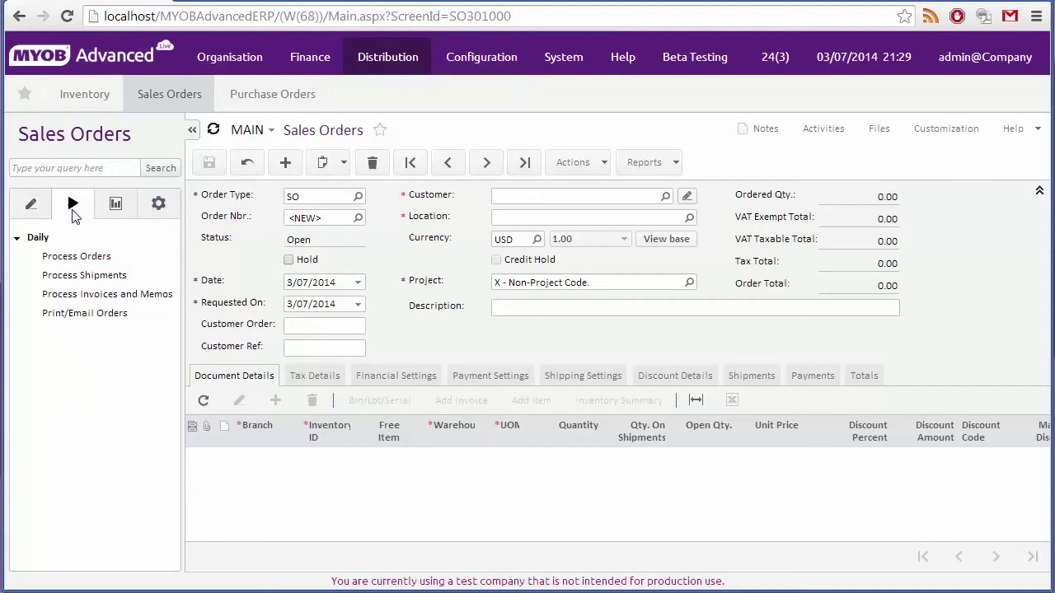
click(77, 258)
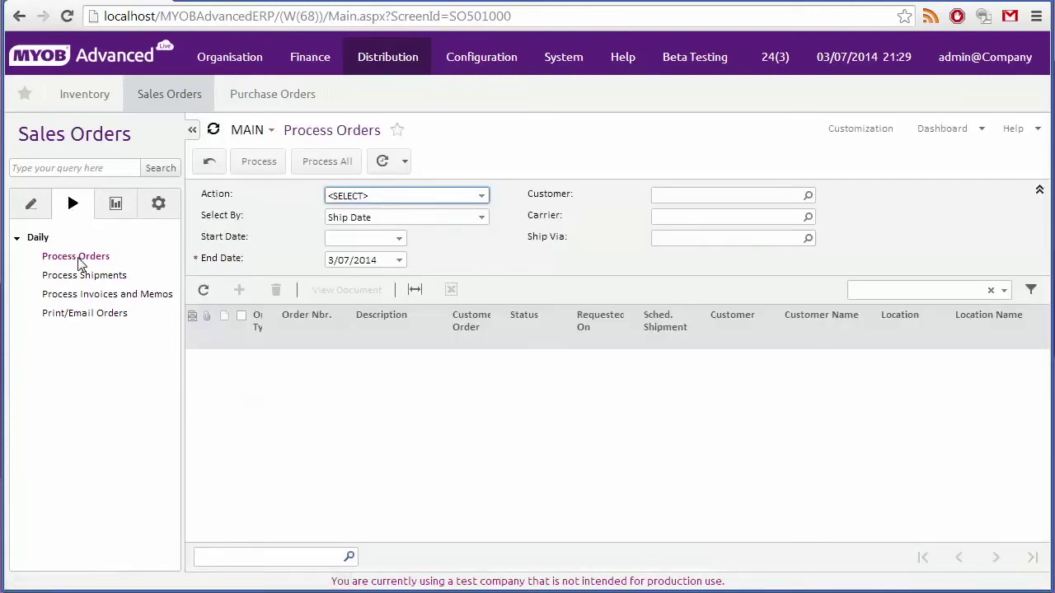
click(479, 198)
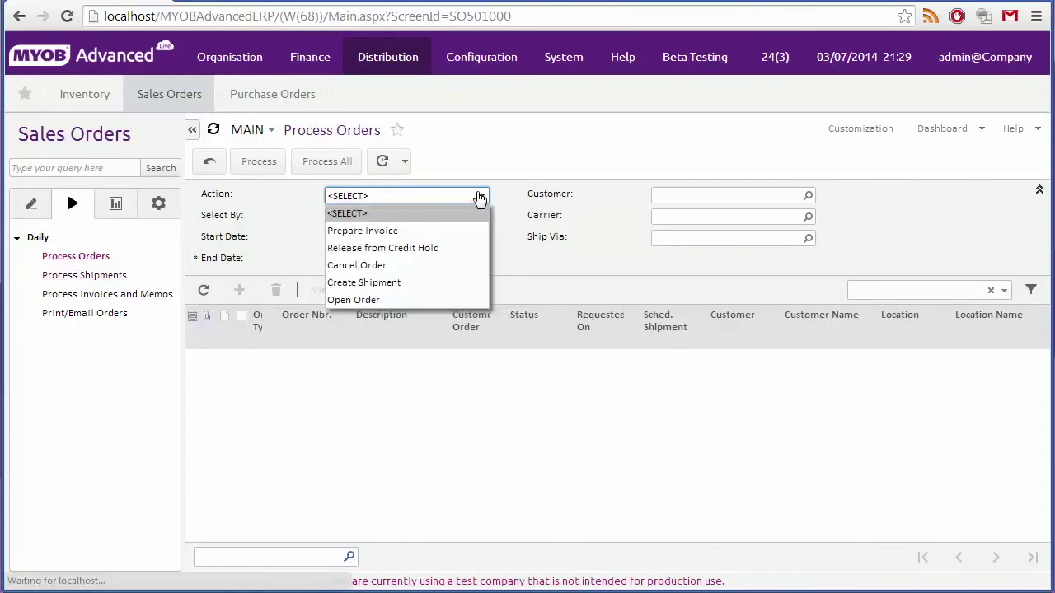
click(375, 283)
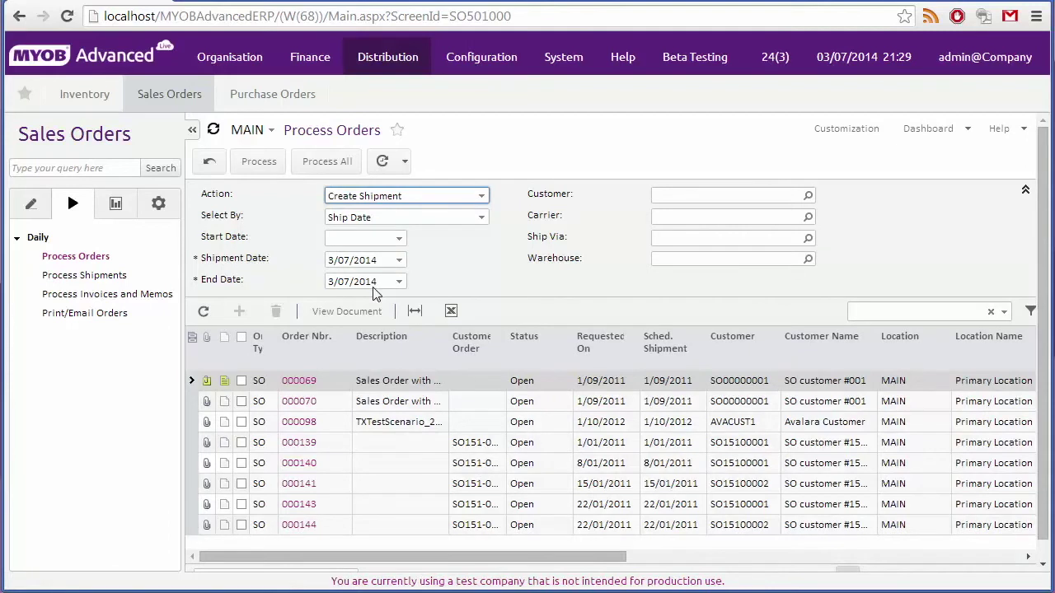
click(83, 276)
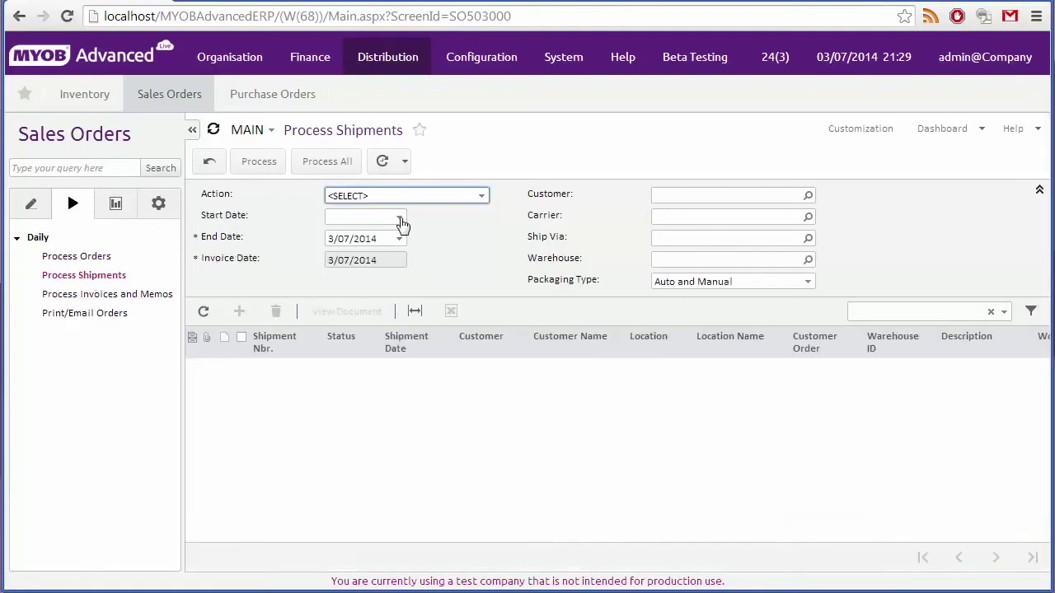
Step: Set the Process Shipments action to Prepare Invoice, listing five confirmed shipments
click(480, 198)
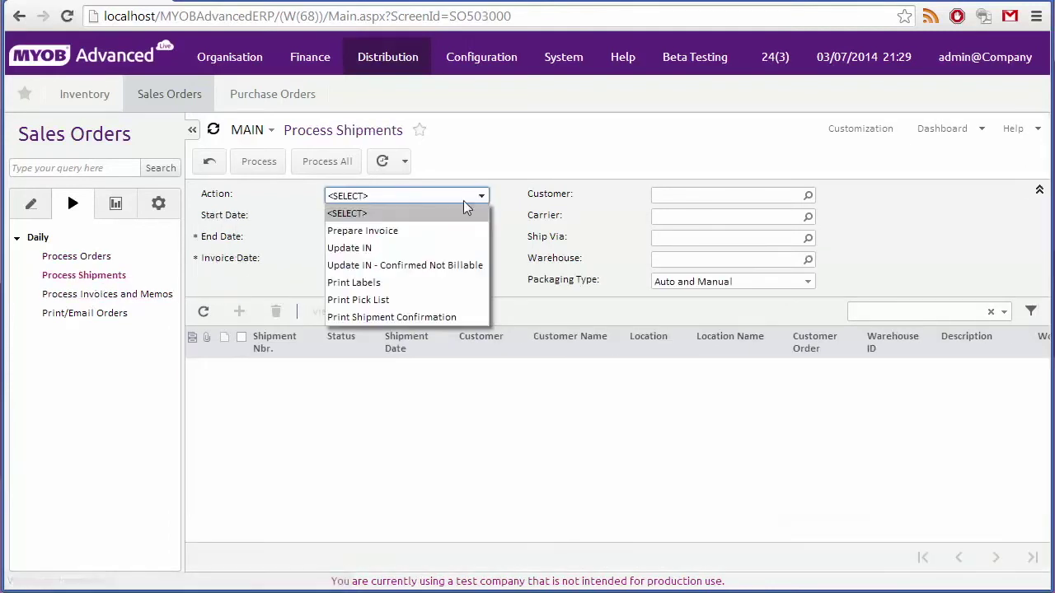
click(393, 232)
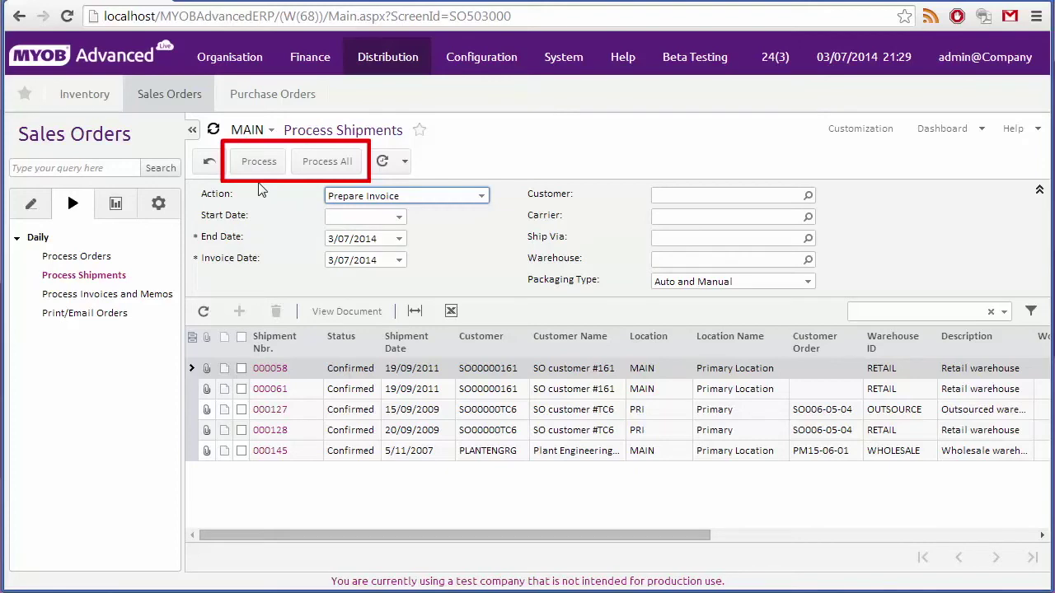
click(406, 162)
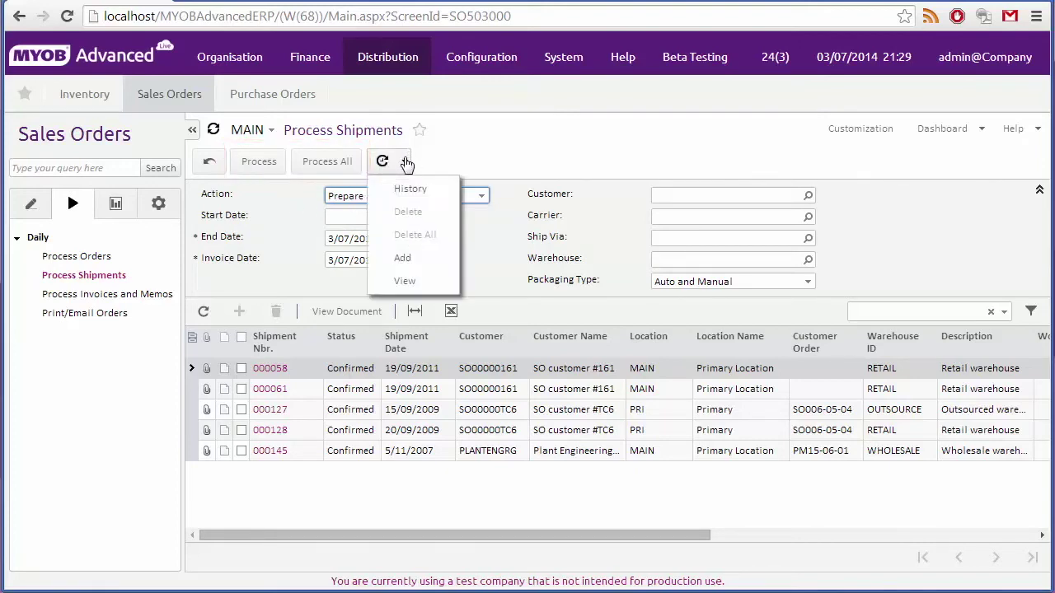
Step: Add a daily automation schedule for Process Shipments running Process All from 3/07/2014
click(400, 260)
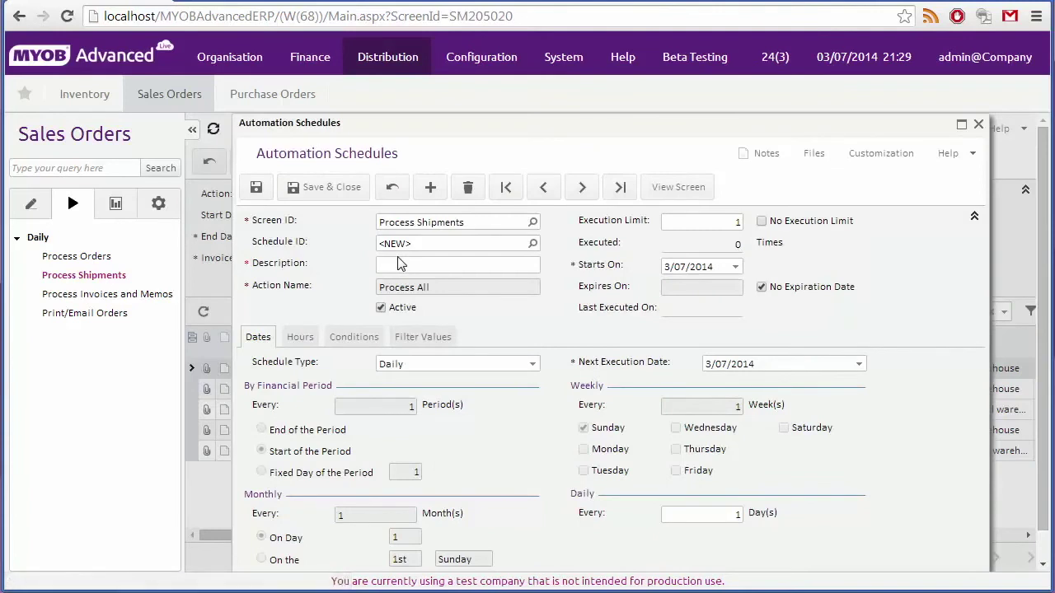